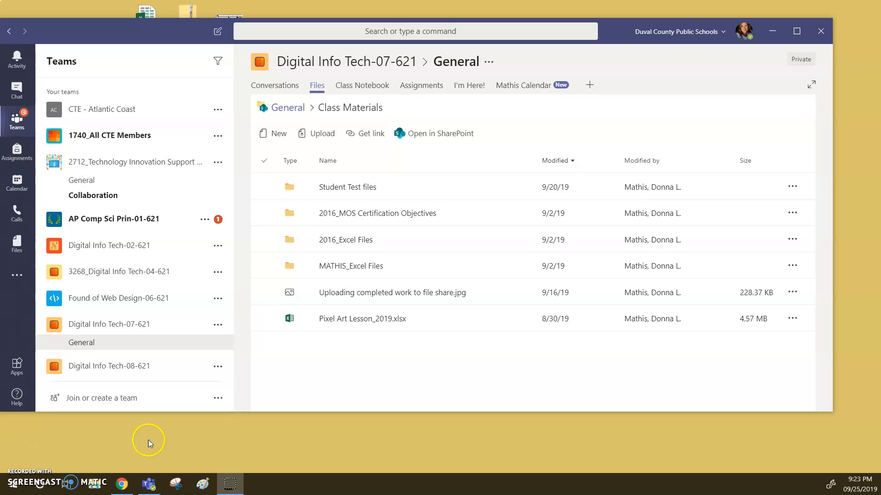
# Open the Domain1__ 1.1 to 1.6 Activities folder inside the teacher's own Excel files folder in the class materials
pyautogui.click(409, 276)
pyautogui.click(400, 407)
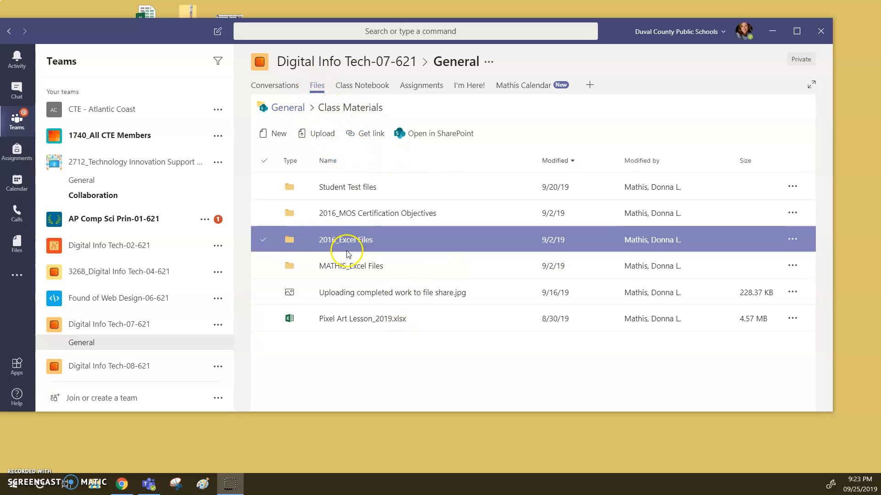
pyautogui.click(359, 272)
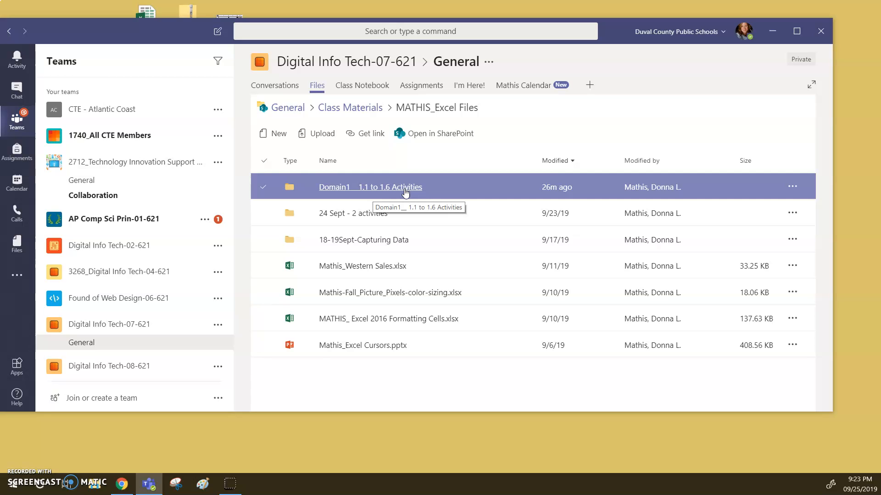
pyautogui.click(383, 188)
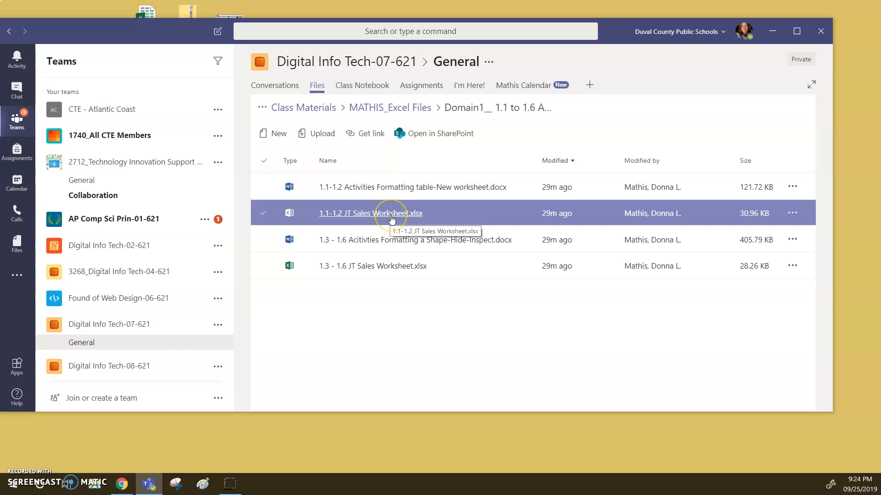
# Download the 1.1-1.2 JT Sales Worksheet.xlsx file from the activities folder
pyautogui.click(380, 190)
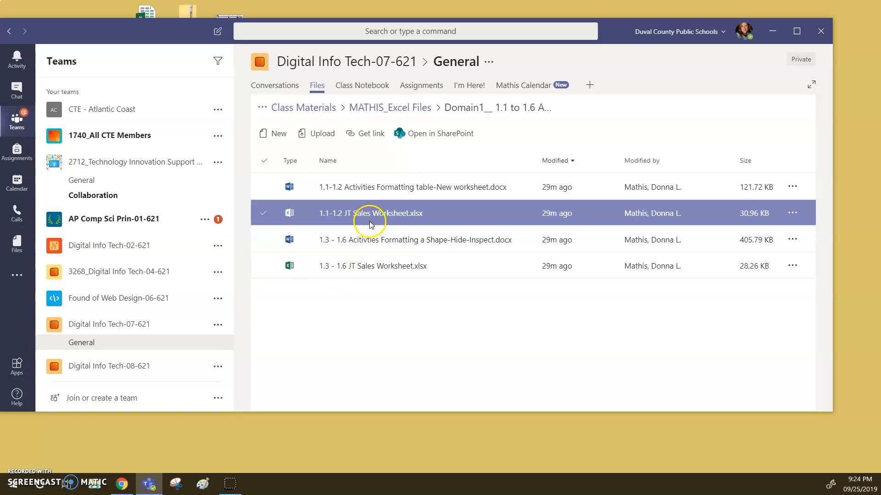
pyautogui.click(794, 214)
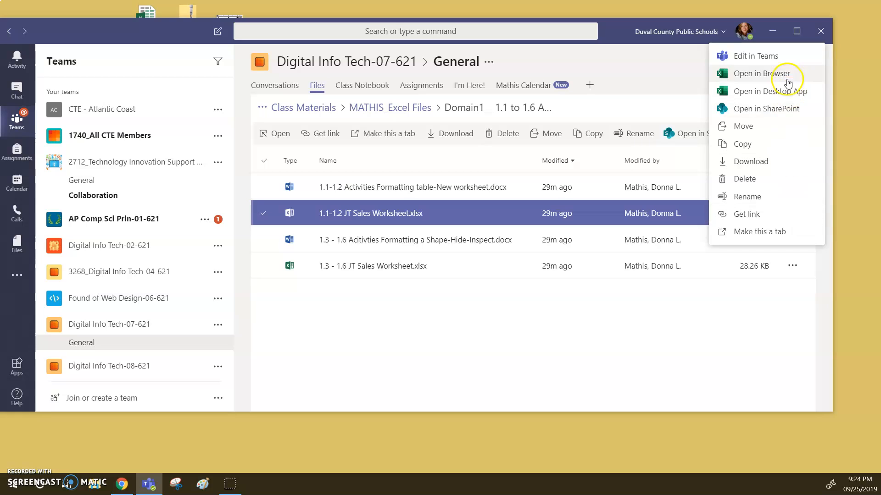
pyautogui.click(755, 162)
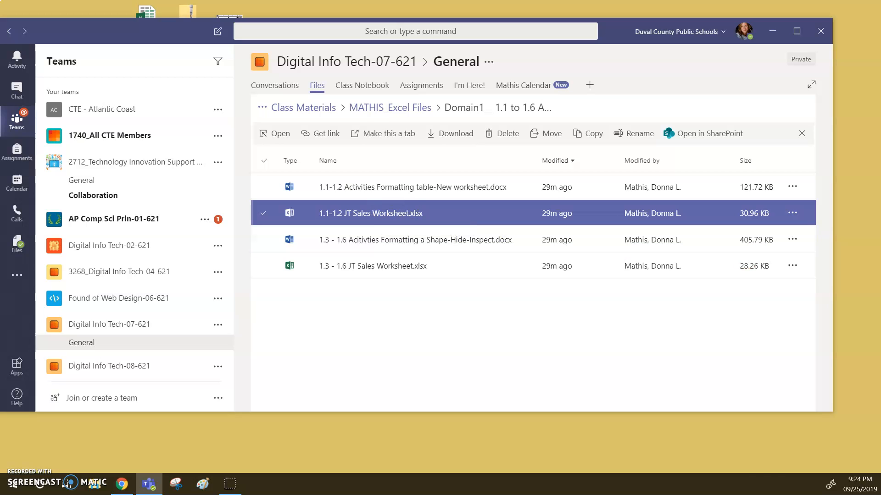
# Switch to File Explorer, open 1.1-1.2 JT Sales Worksheet.xlsx from the Downloads folder in Excel, and enable editing
pyautogui.click(123, 487)
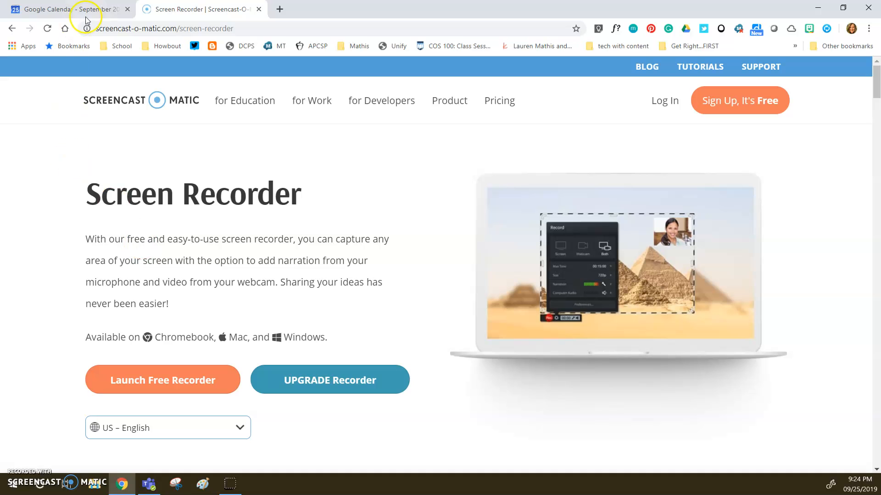
pyautogui.click(817, 8)
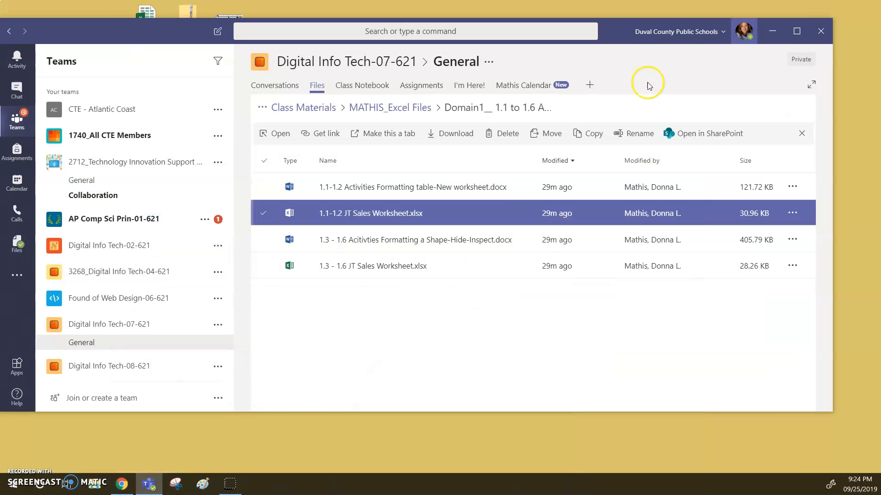
pyautogui.click(96, 483)
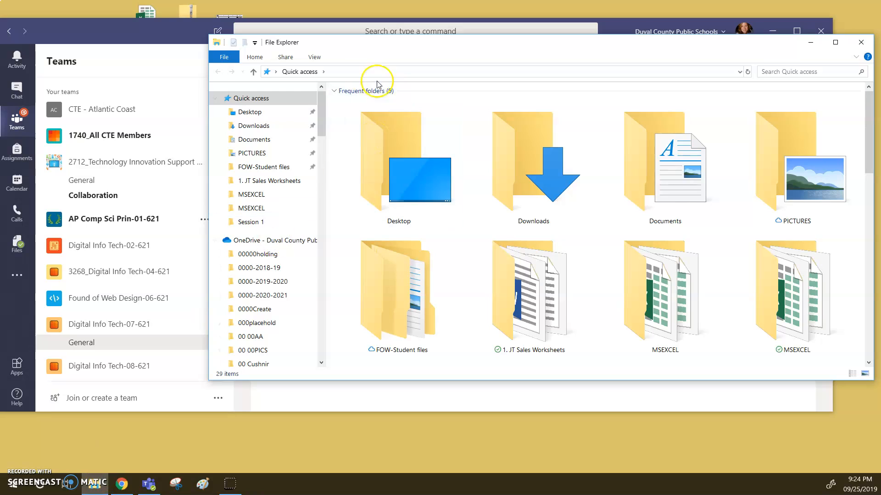
pyautogui.click(264, 125)
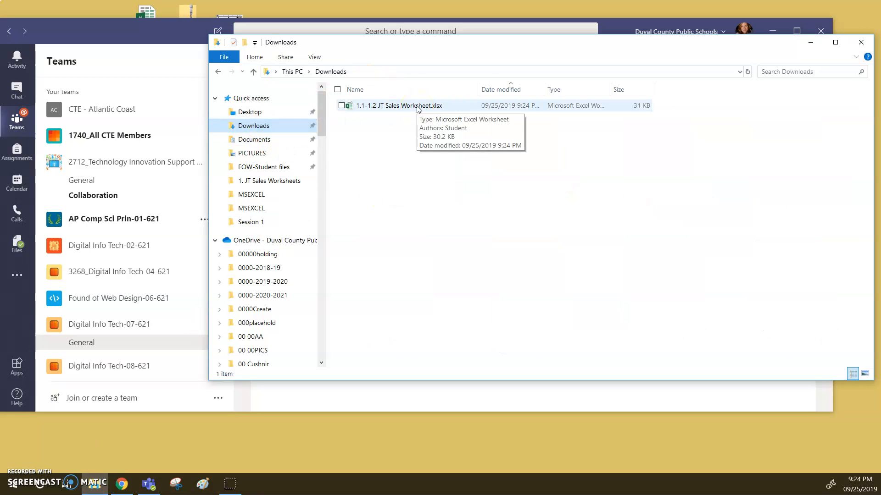
pyautogui.click(418, 106)
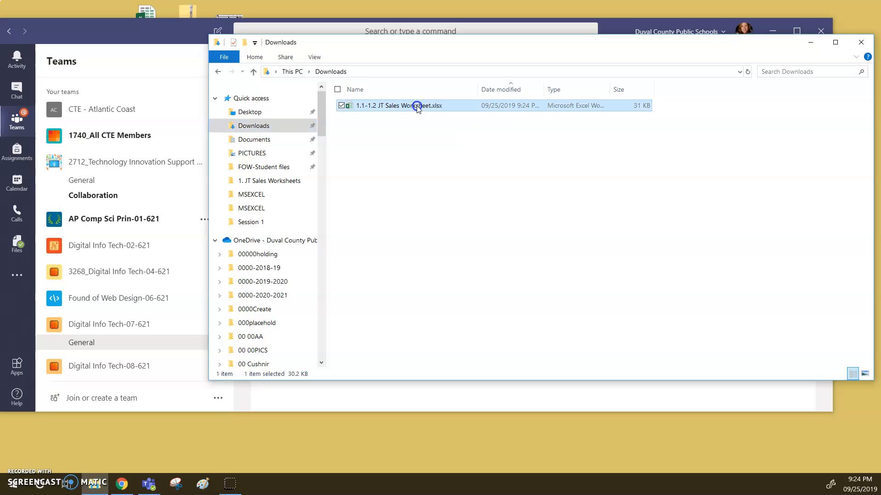
pyautogui.doubleClick(418, 106)
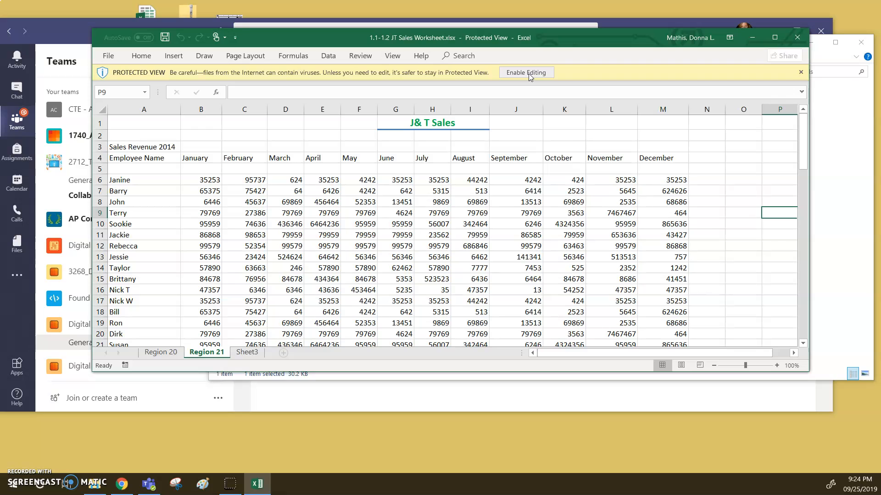
pyautogui.click(517, 78)
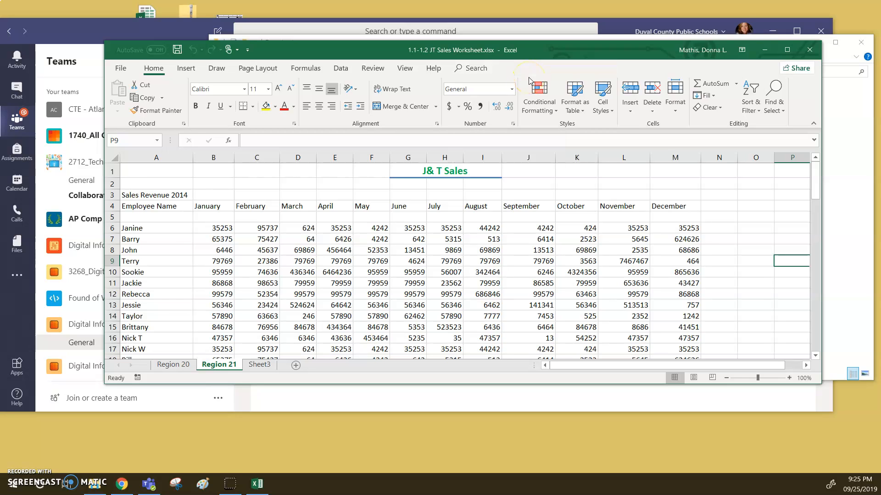
# Select the Region 21 sales table from the Employee Name header in A4 through M84 and apply the purple-header medium table style
pyautogui.click(123, 206)
pyautogui.hotkey('ctrl', 'shift', 'Right')
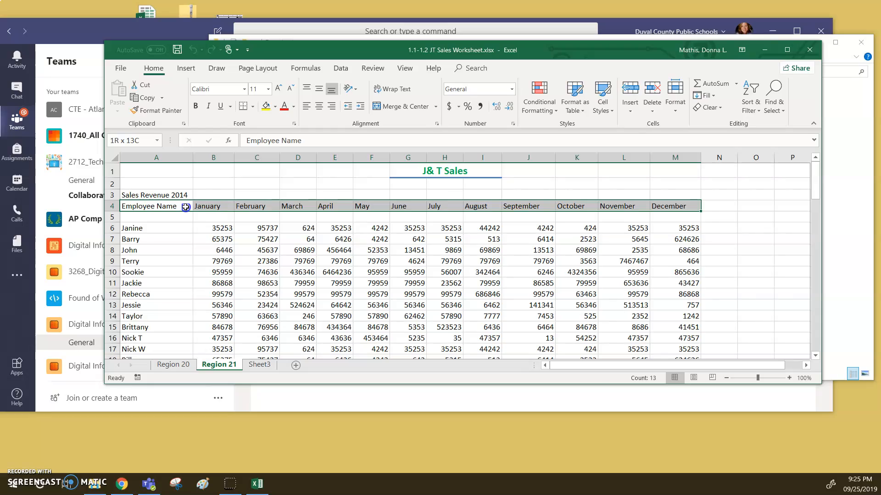
pyautogui.hotkey('shift', 'Down')
pyautogui.hotkey('shift', 'Down')
pyautogui.hotkey('shift', 'Down')
pyautogui.hotkey('shift', 'Down')
pyautogui.hotkey('shift', 'Down')
pyautogui.moveTo(186, 270); pyautogui.dragTo(183, 338)
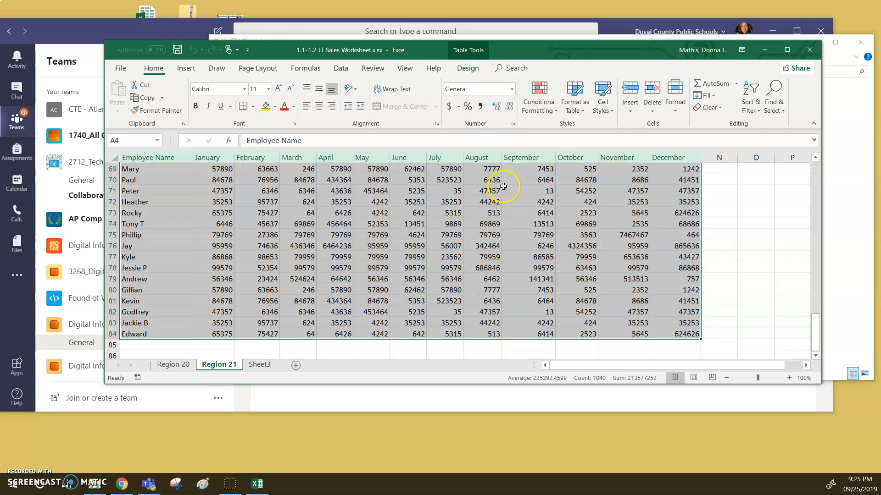
pyautogui.click(469, 69)
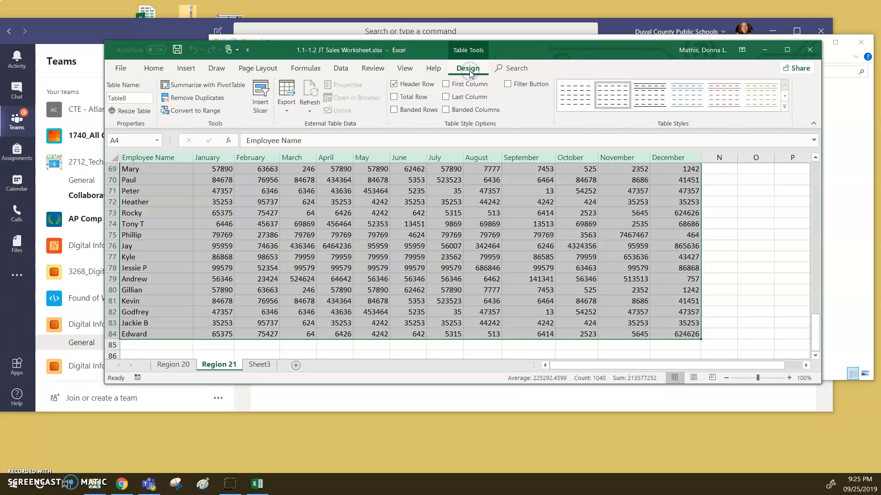
pyautogui.click(786, 109)
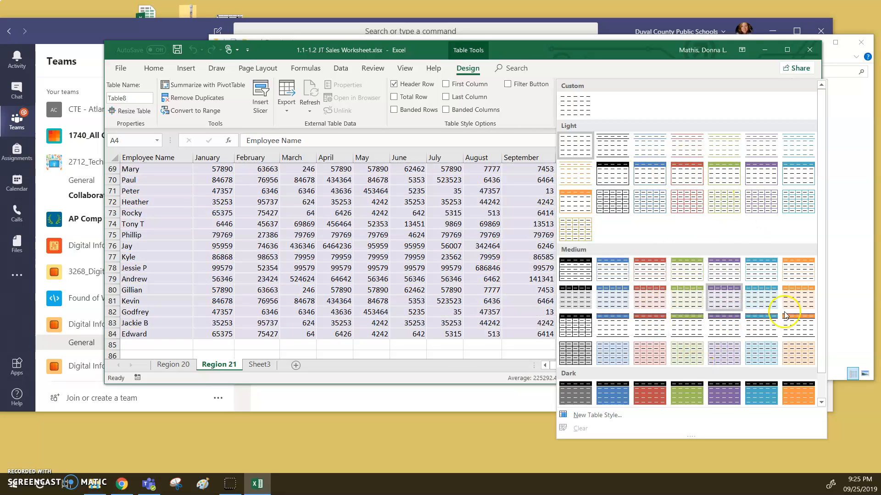
pyautogui.scroll(-1, 693, 316)
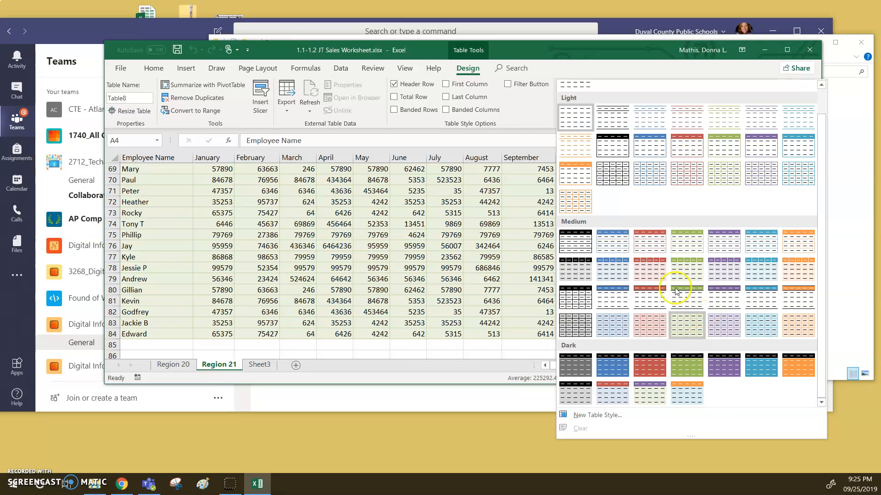
pyautogui.click(684, 240)
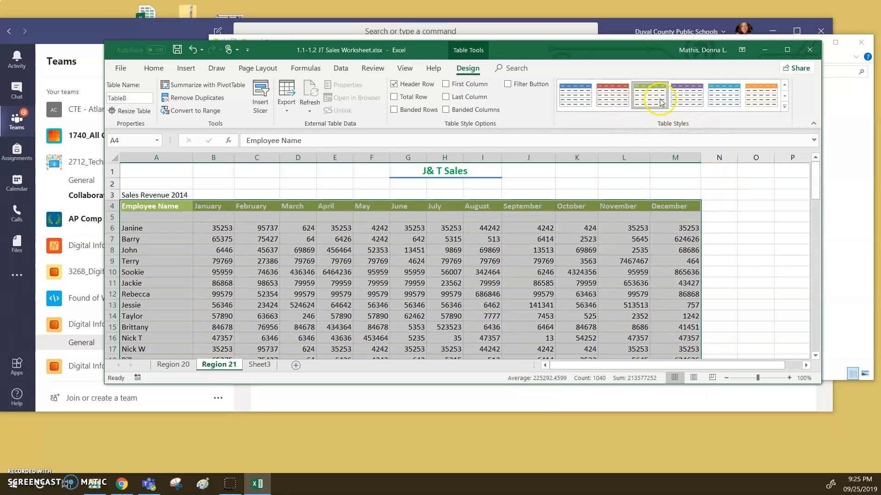
pyautogui.click(685, 100)
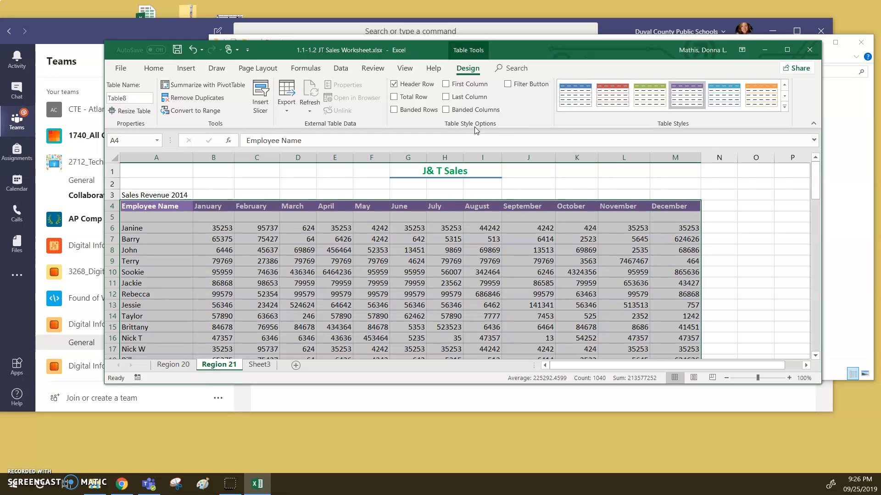
# Try the banded columns and banded rows style options on the Region 21 table
pyautogui.click(445, 110)
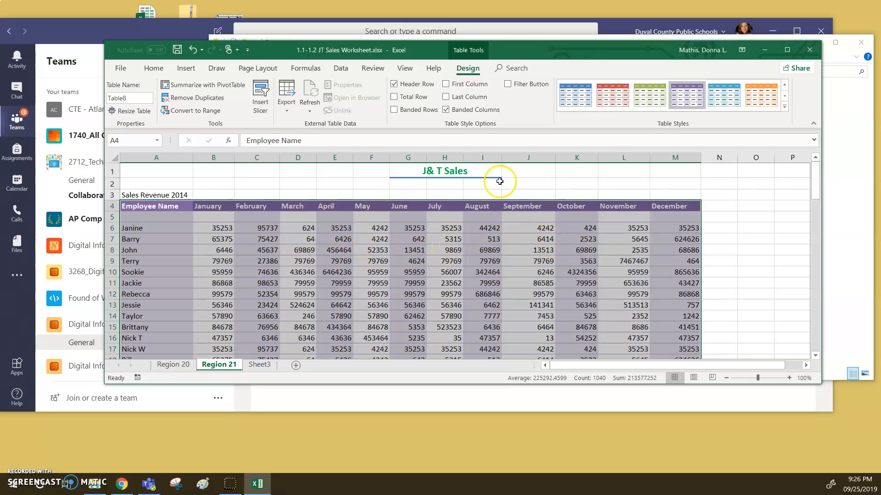
pyautogui.click(446, 111)
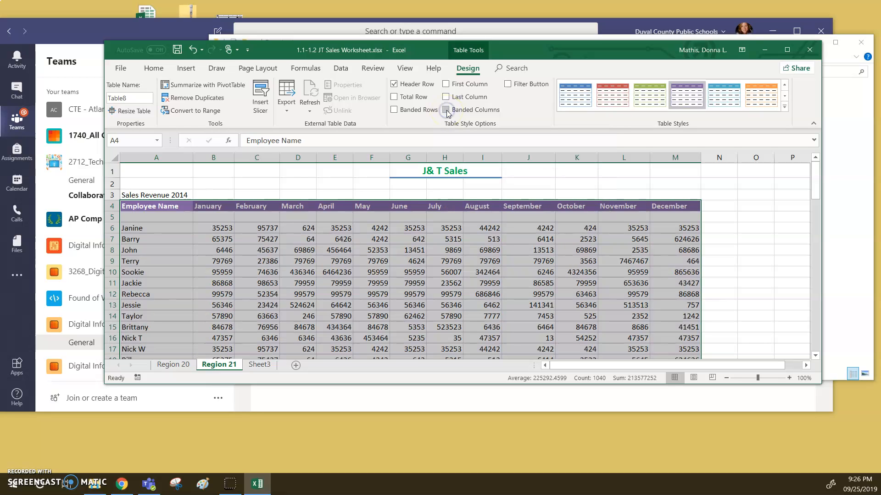
pyautogui.click(395, 110)
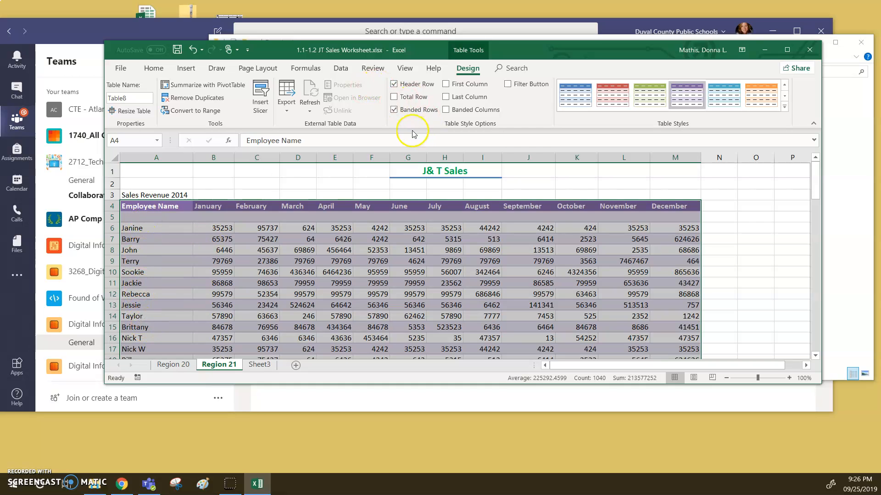
pyautogui.click(393, 110)
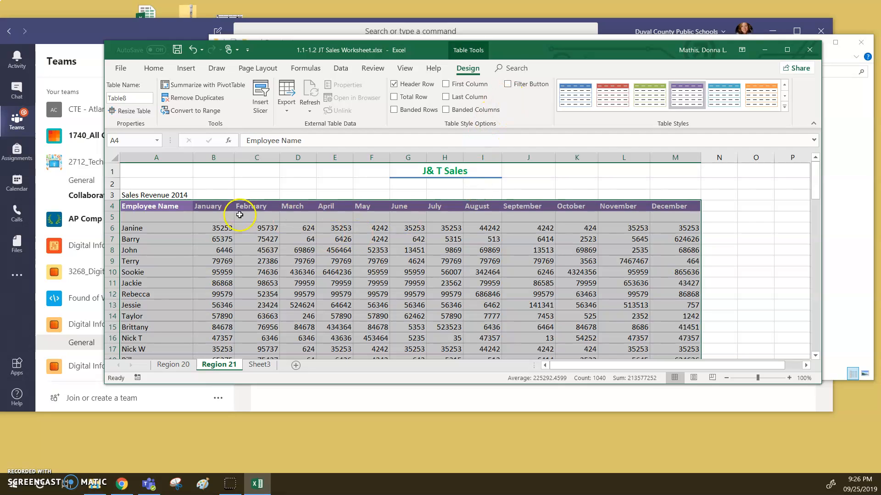
# Copy the entire Region 20 worksheet and paste it into Sheet3 starting at cell A1
pyautogui.click(172, 366)
pyautogui.click(219, 365)
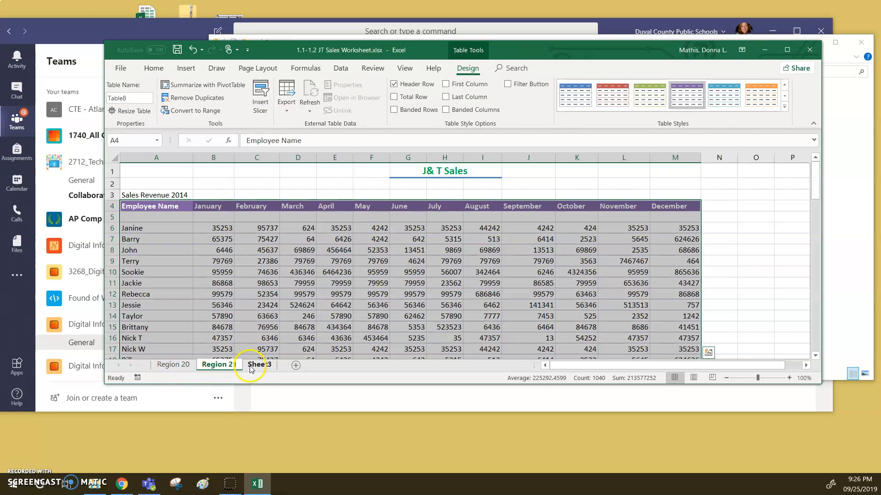
pyautogui.click(259, 366)
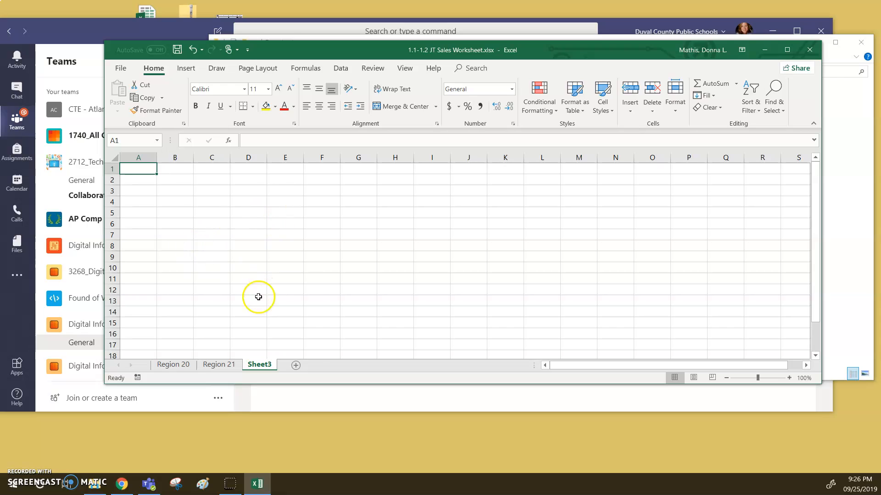
pyautogui.click(183, 369)
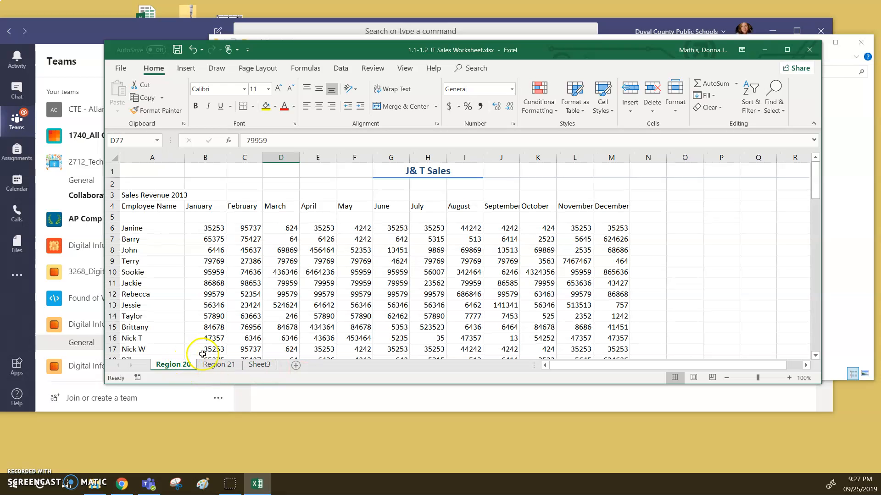
pyautogui.click(114, 158)
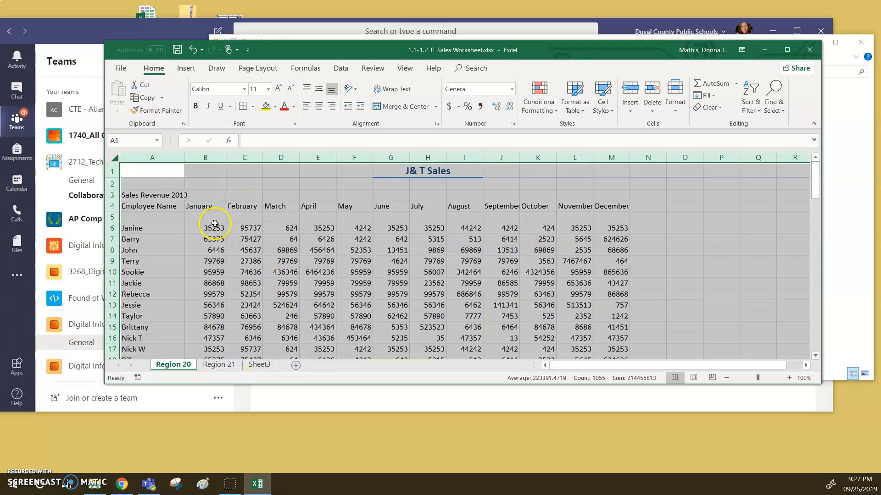
pyautogui.hotkey('ctrl', 'c')
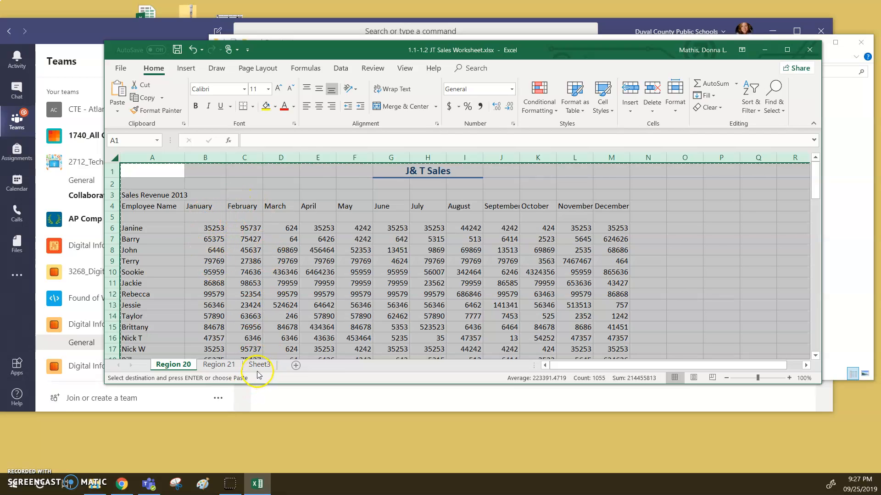
pyautogui.click(259, 365)
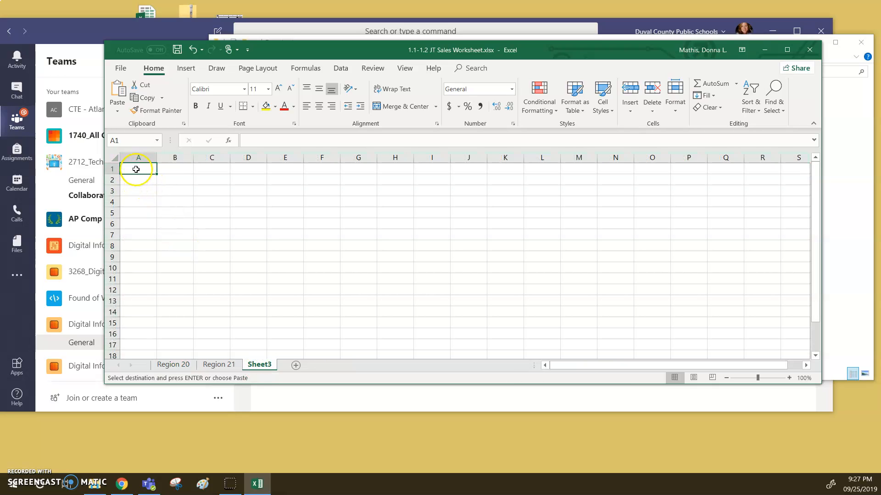
pyautogui.hotkey('ctrl', 'v')
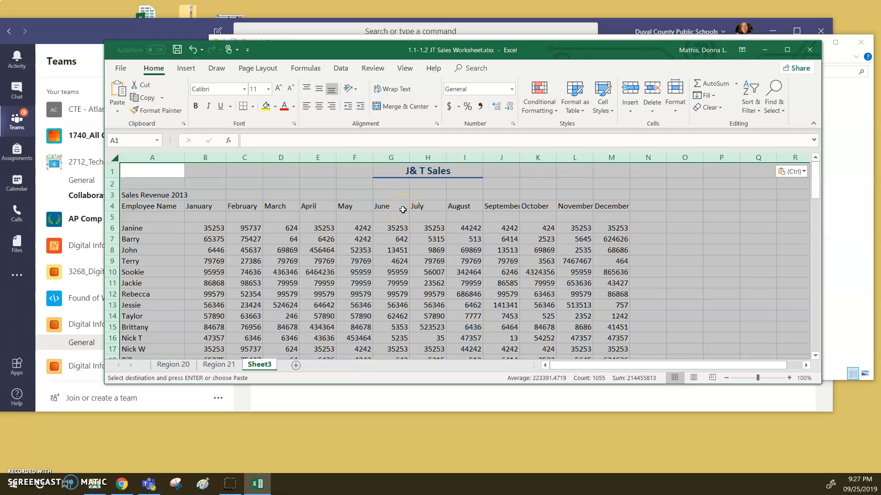
# Rename the Sheet3 worksheet with the teacher's last name in lowercase
pyautogui.rightClick(259, 367)
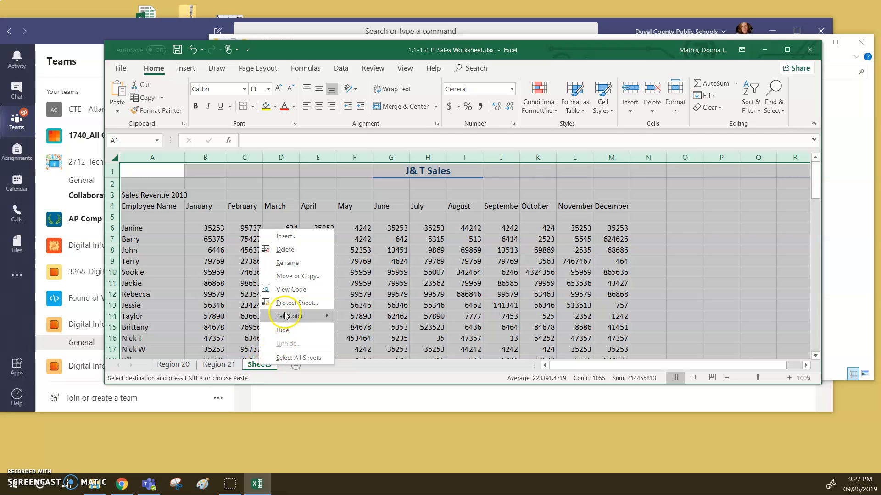
pyautogui.click(296, 265)
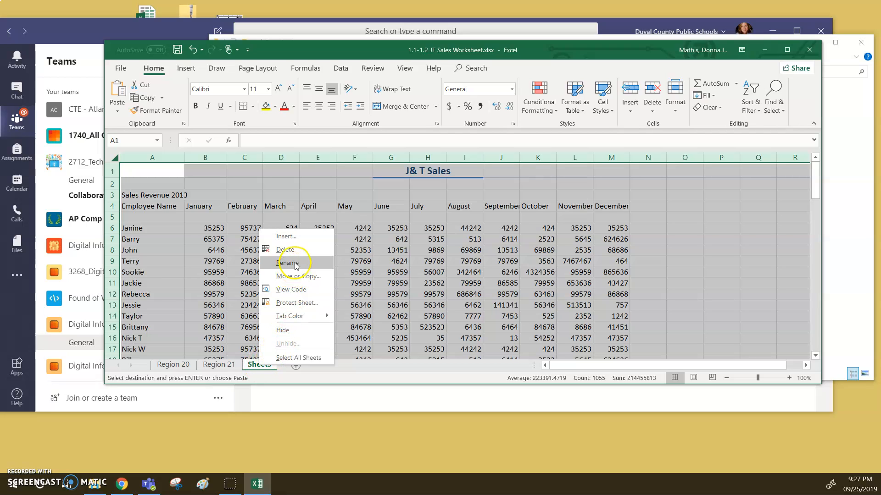
pyautogui.click(259, 365)
pyautogui.doubleClick(259, 366)
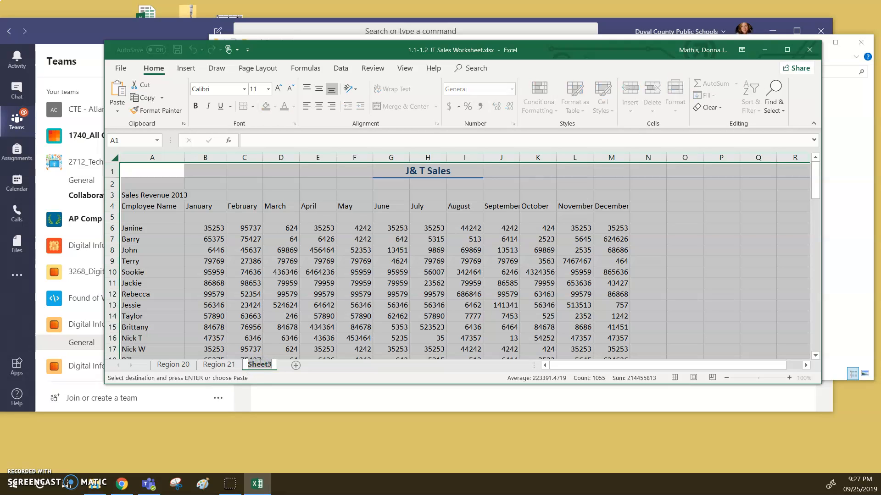
pyautogui.write('mathis')
pyautogui.press('Return')
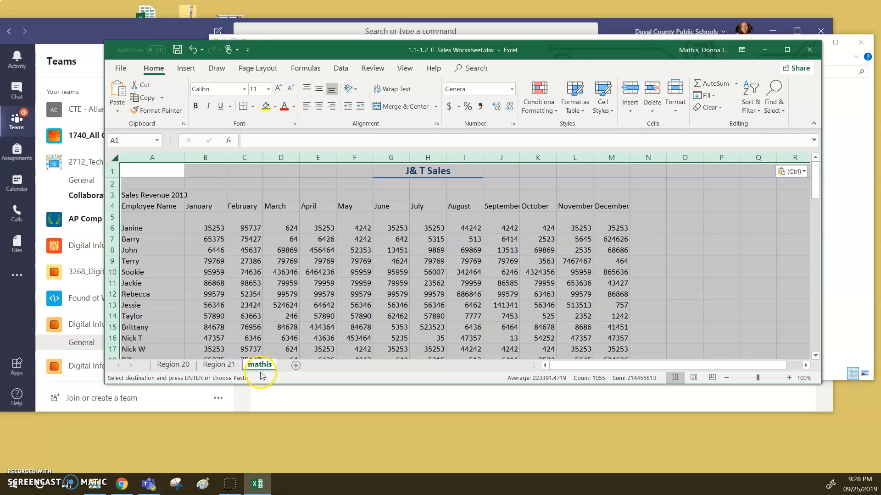
# Set the tab color of the renamed third worksheet to the standard green
pyautogui.rightClick(265, 370)
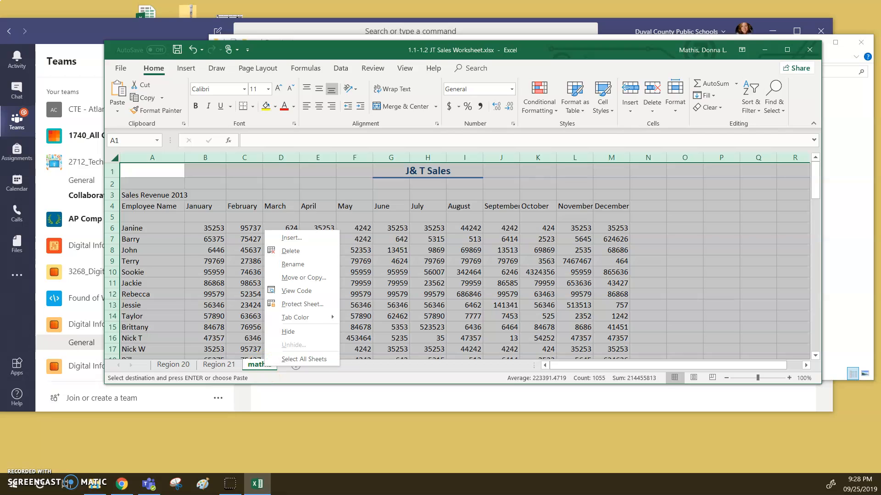
pyautogui.moveTo(294, 320)
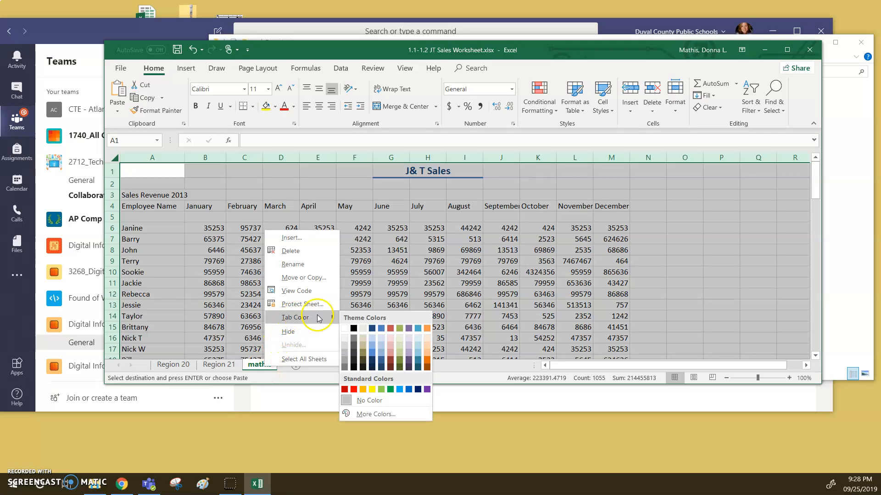
pyautogui.click(390, 389)
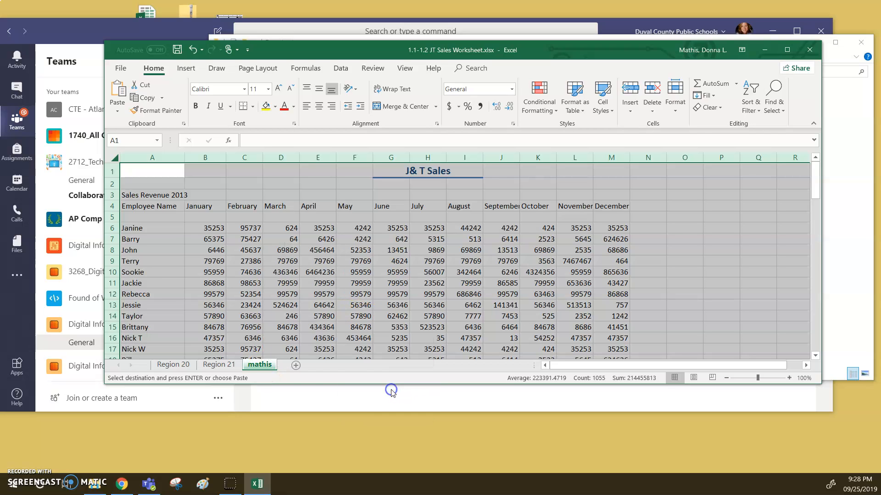
# Set the Region 21 worksheet's tab color to a darker orange theme shade
pyautogui.rightClick(219, 365)
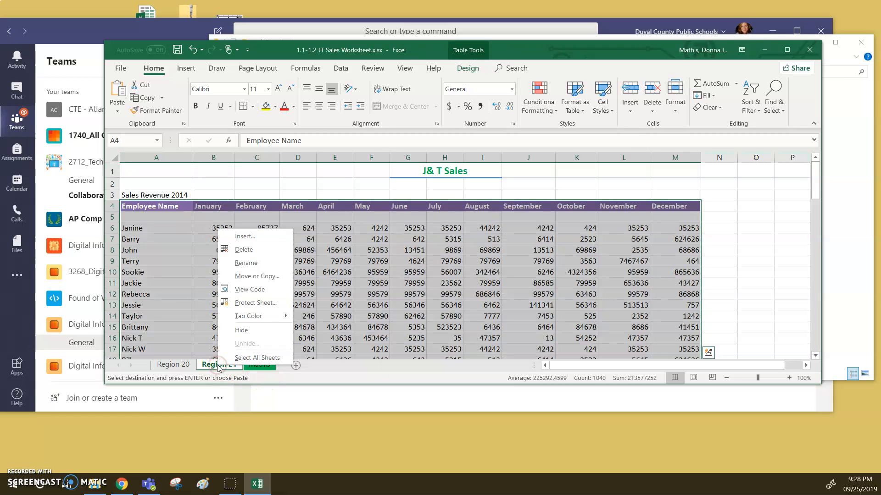
pyautogui.click(245, 294)
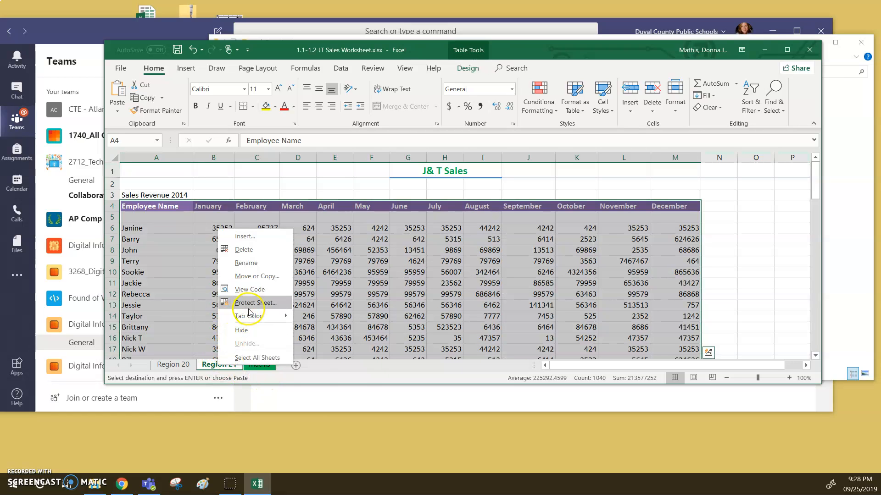
pyautogui.moveTo(250, 316)
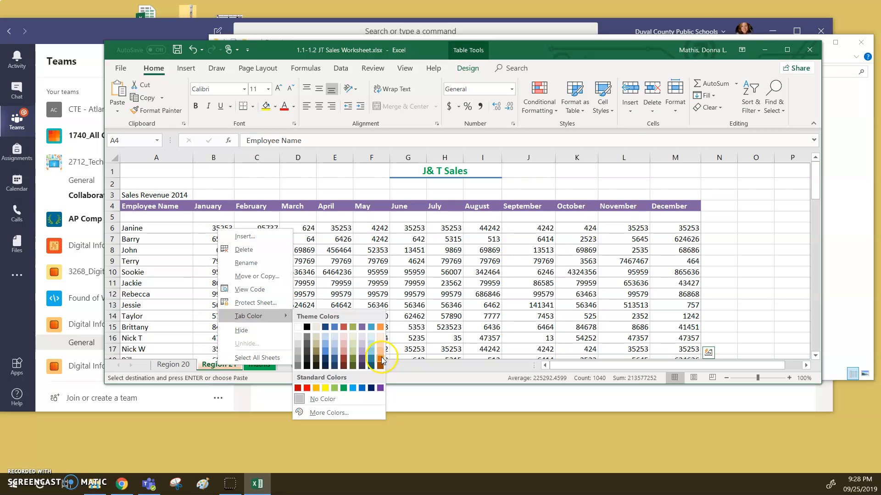
pyautogui.click(382, 356)
# Set the Region 20 worksheet's tab color to a tan theme shade and clear the whole-sheet selection by selecting cell F15
pyautogui.click(169, 366)
pyautogui.rightClick(169, 368)
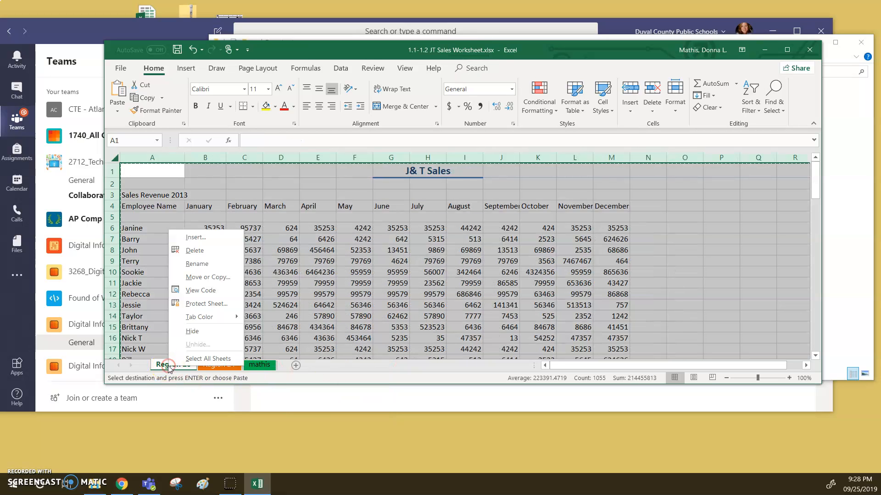
pyautogui.moveTo(226, 319)
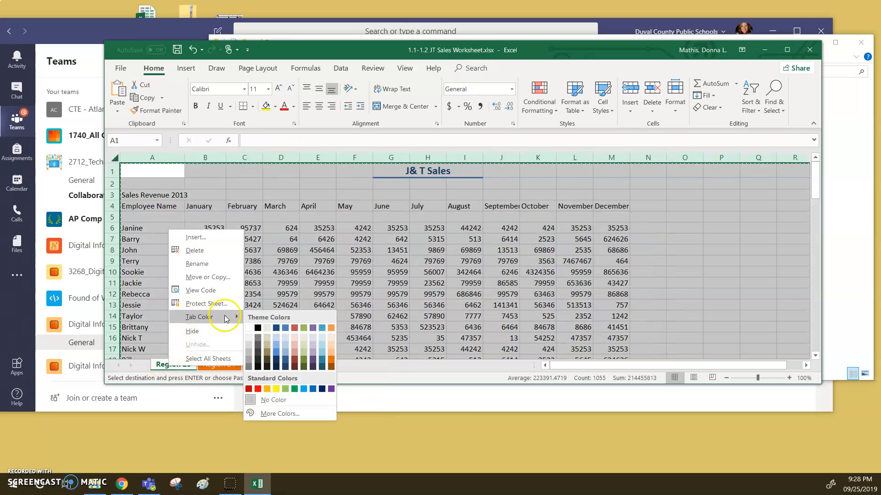
pyautogui.click(267, 350)
pyautogui.click(347, 323)
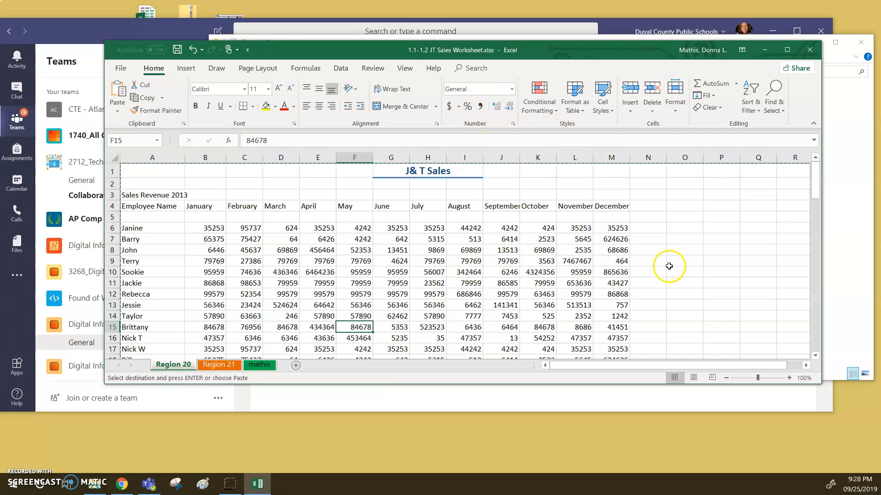
# Open the Save As options for the 1.1-1.2 JT Sales Worksheet workbook
pyautogui.click(121, 68)
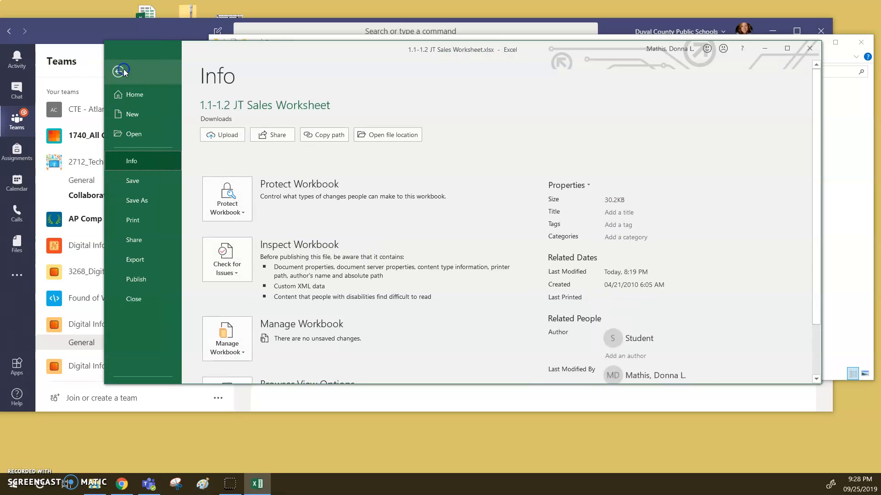
pyautogui.click(134, 202)
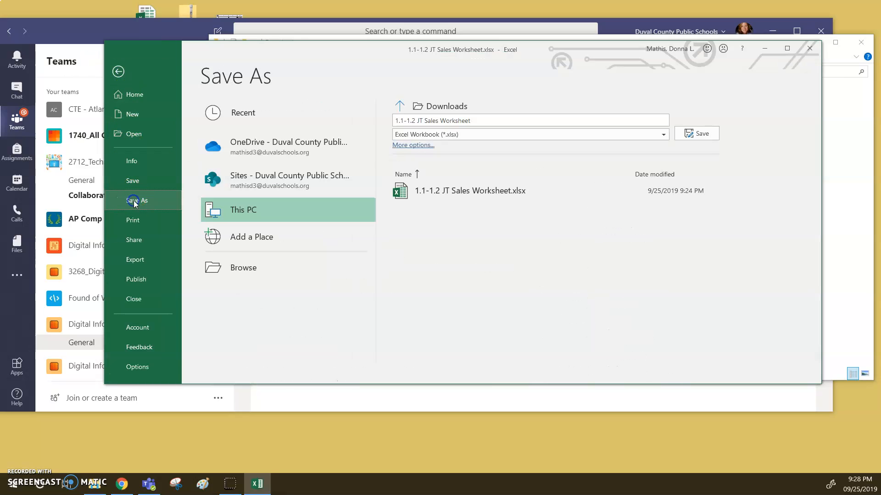